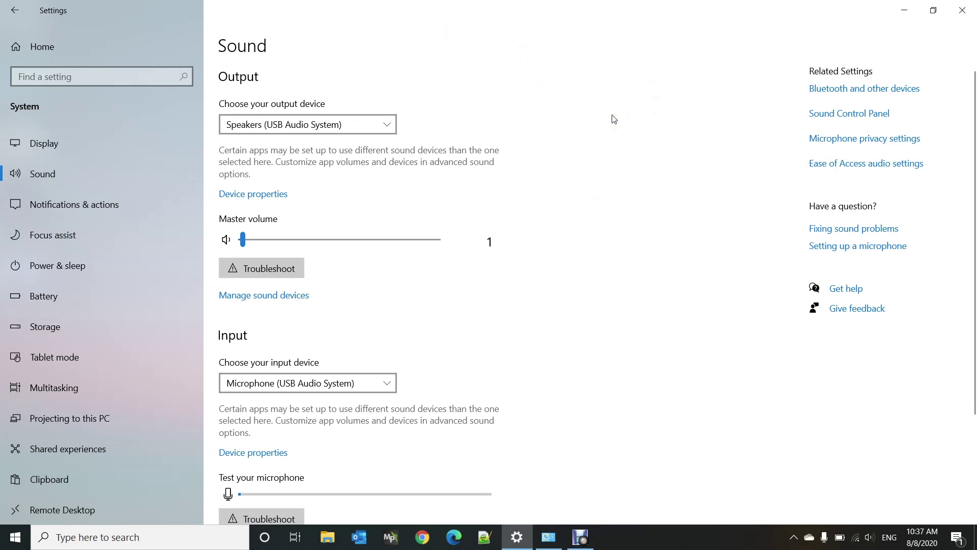
Open the properties of the USB Audio System recording microphone and examine its levels and advanced format settings.
click(872, 116)
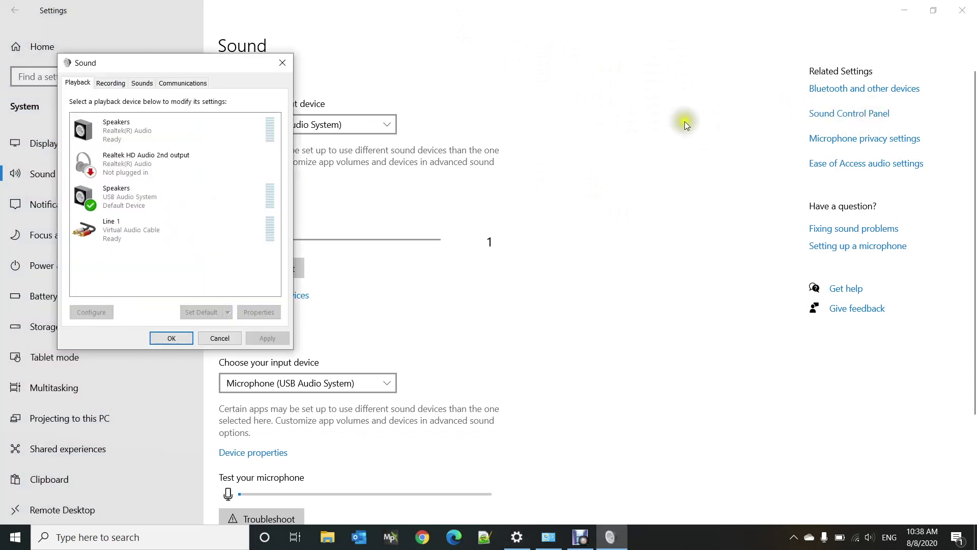
click(121, 83)
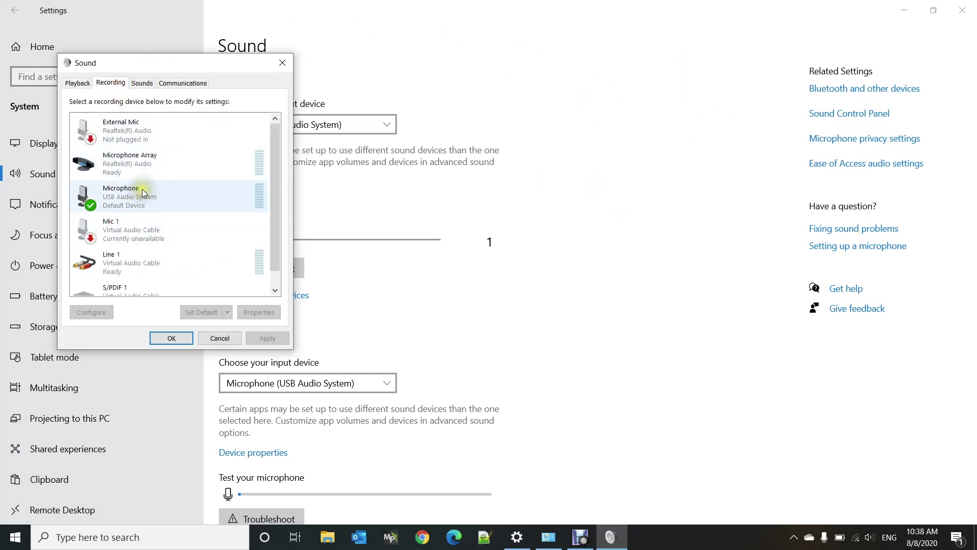
click(157, 196)
click(158, 198)
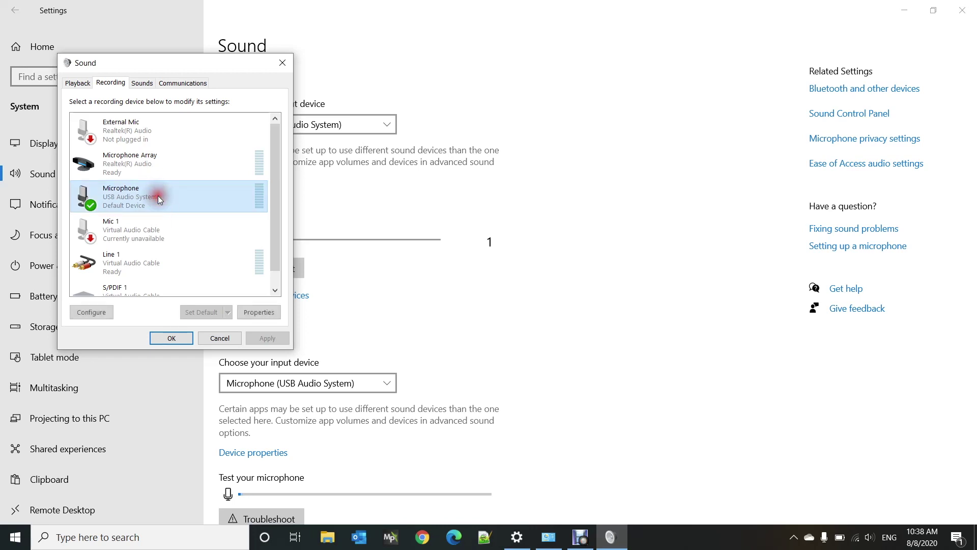
click(255, 312)
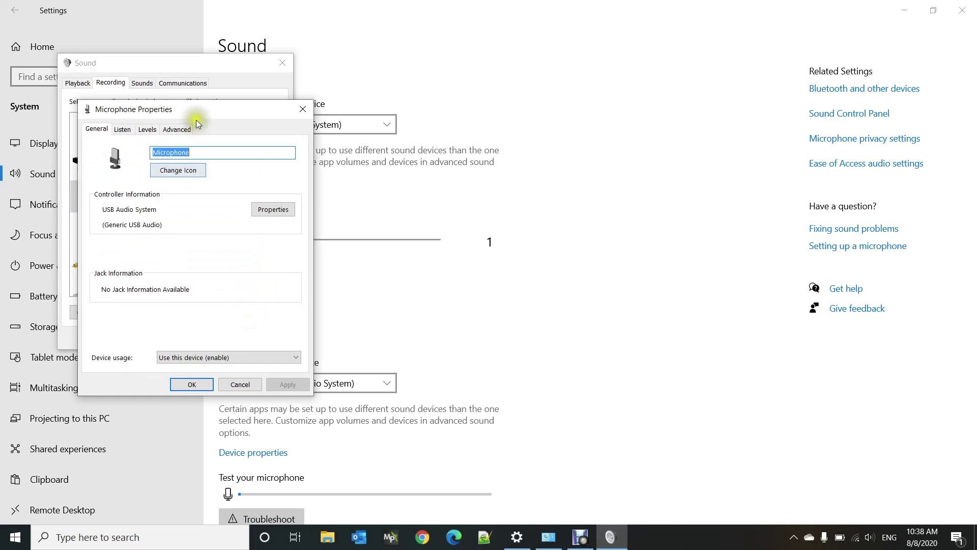
drag(200, 105, 542, 88)
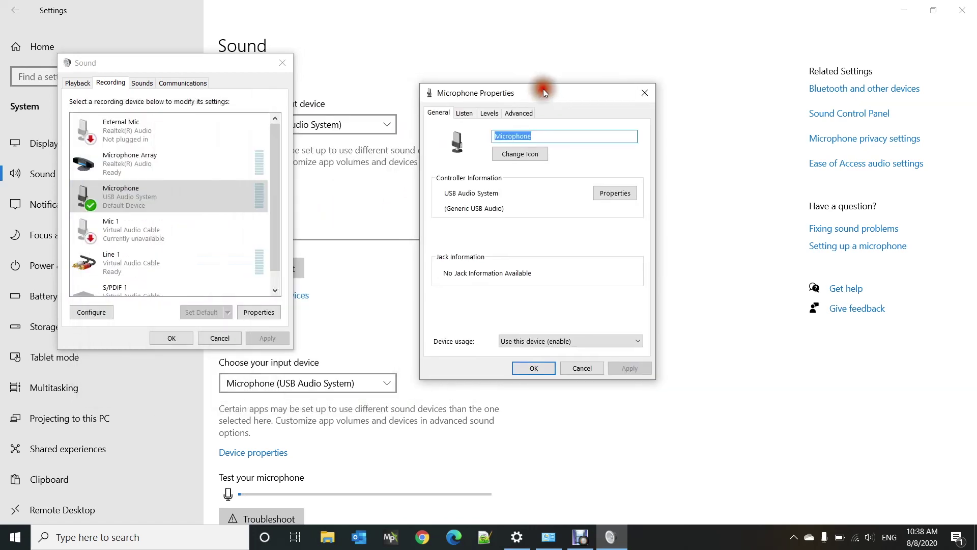
click(493, 115)
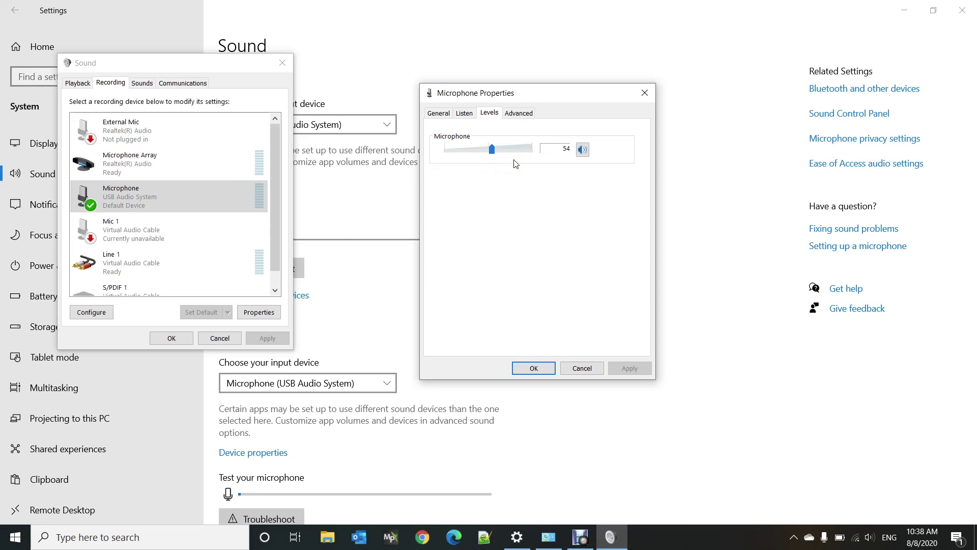
click(518, 114)
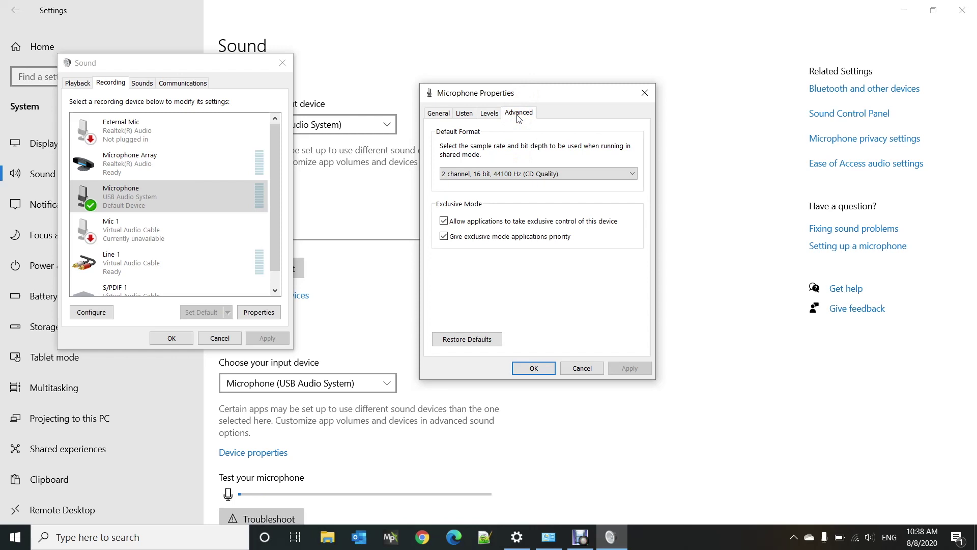
Set the microphone's default format to 1 channel, 16 bit, 44100 Hz (CD Quality).
click(580, 176)
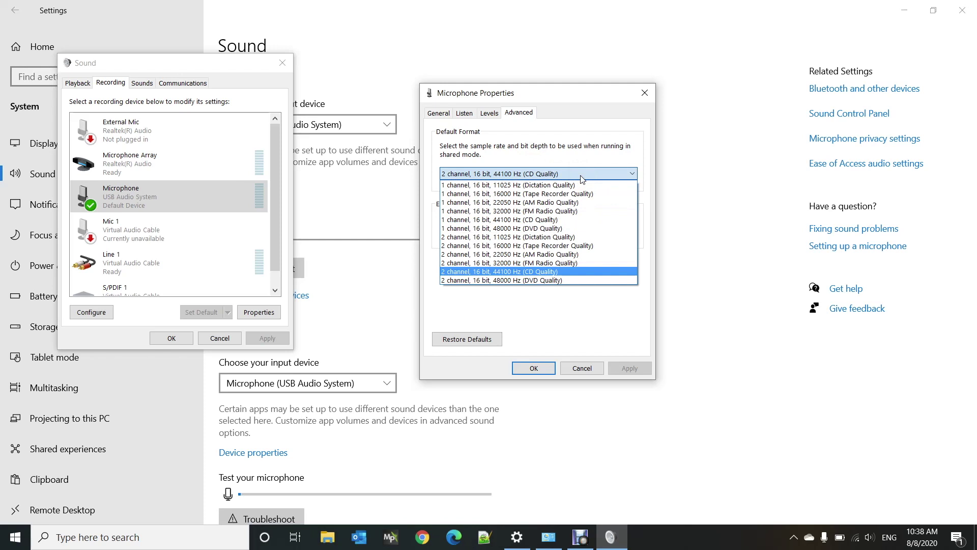
click(555, 220)
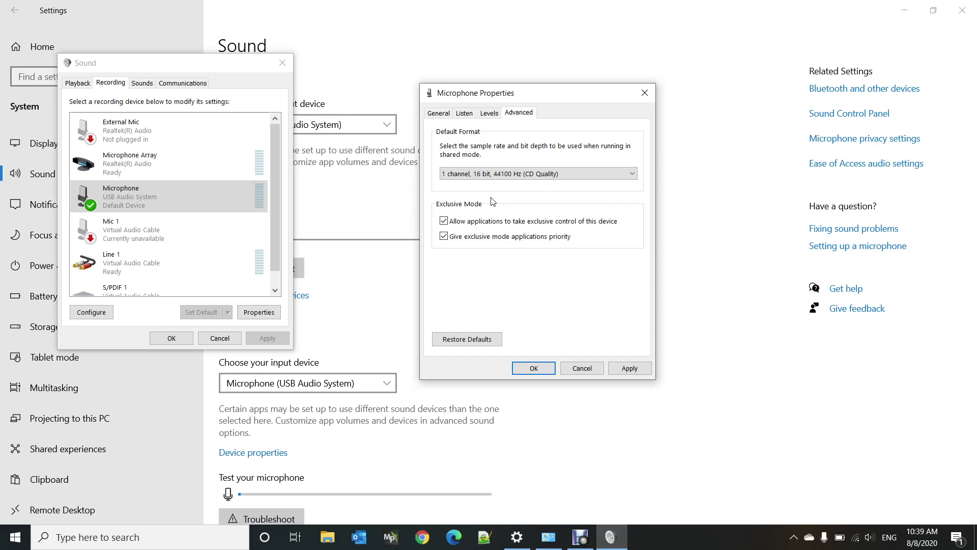
Set the microphone's default format to 2 channel, 16 bit, 44100 Hz (CD Quality), save it and close the sound settings.
click(533, 173)
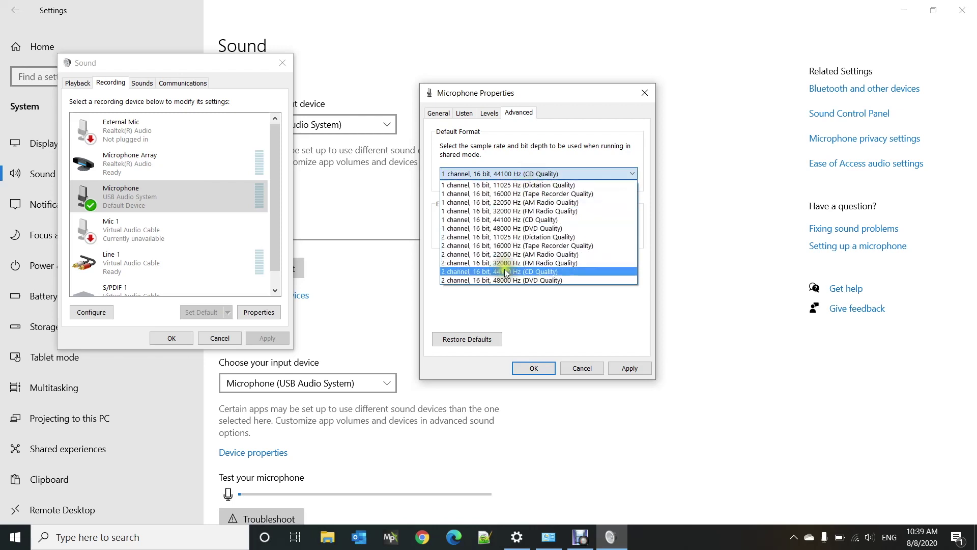
click(506, 272)
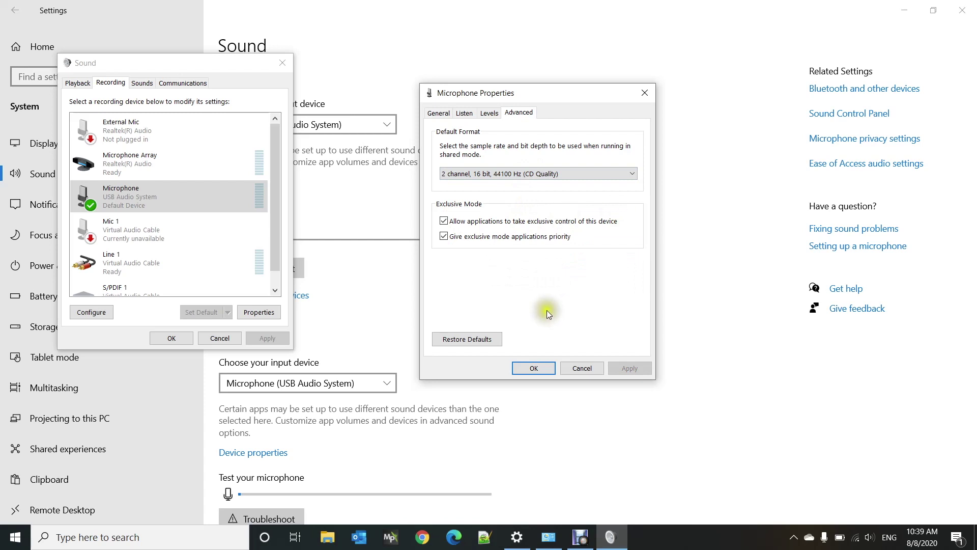
click(534, 368)
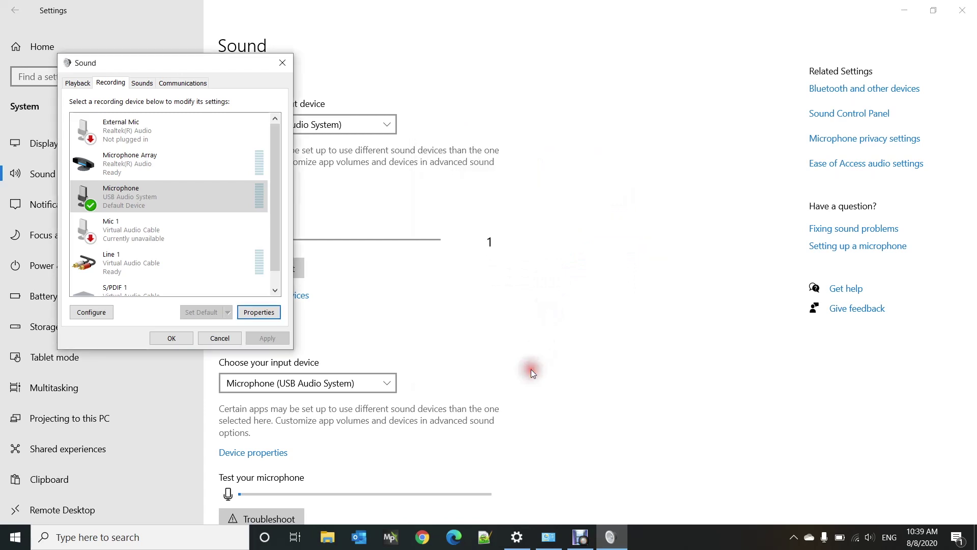
click(166, 338)
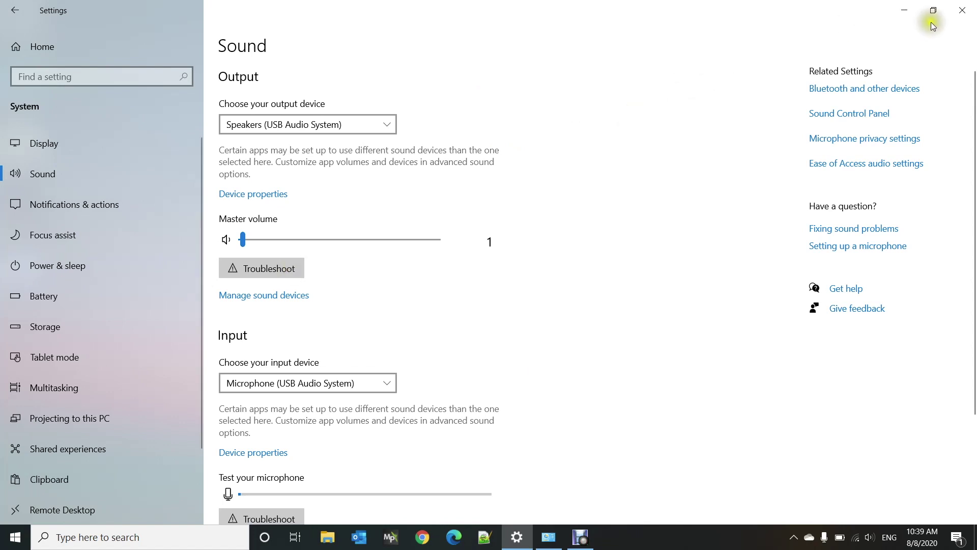
click(967, 15)
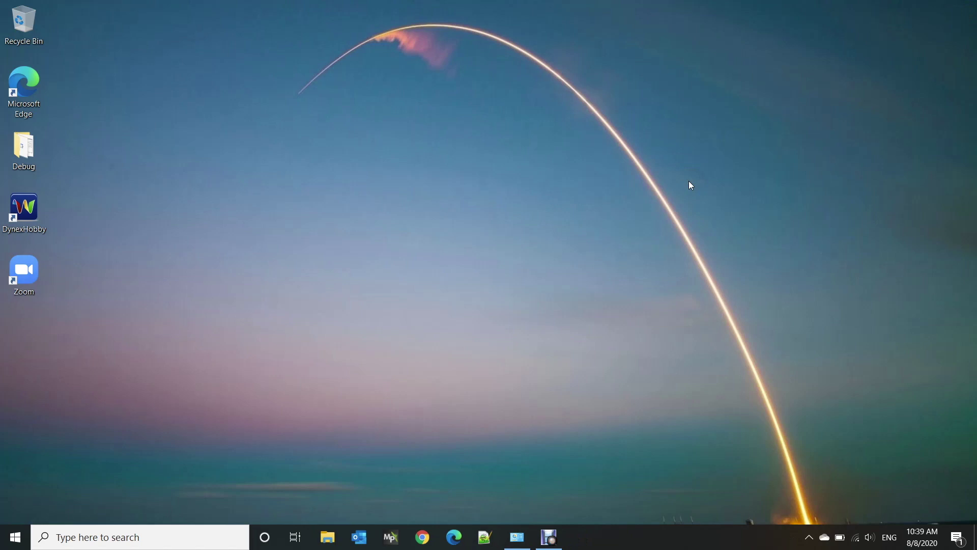
Launch DynexHobby, accepting its disclaimer, and open the Advanced Vibration Meter.
click(21, 210)
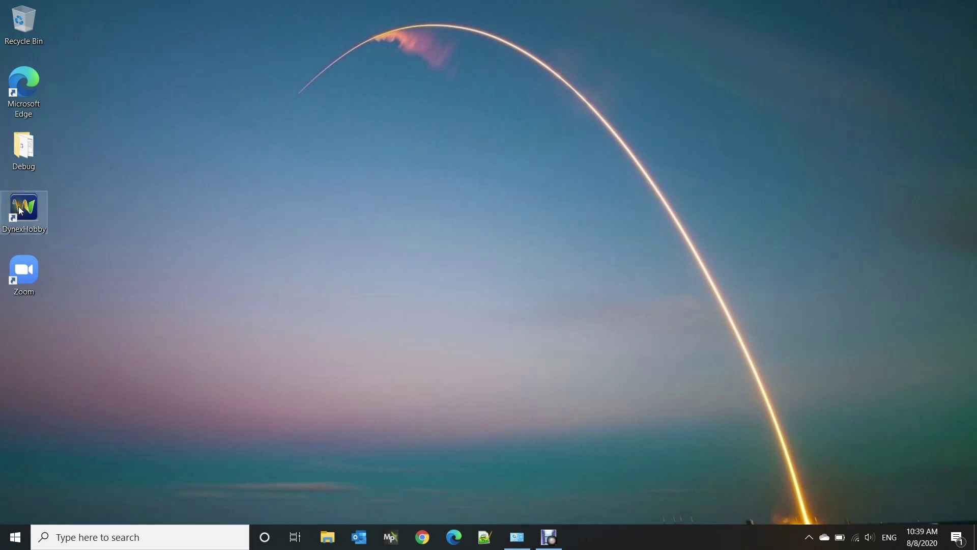
double_click(20, 210)
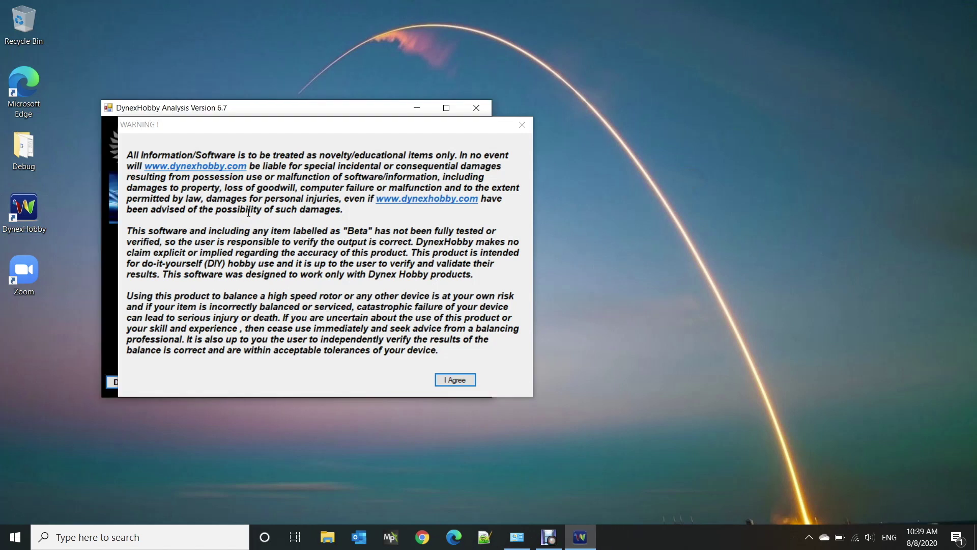
click(453, 381)
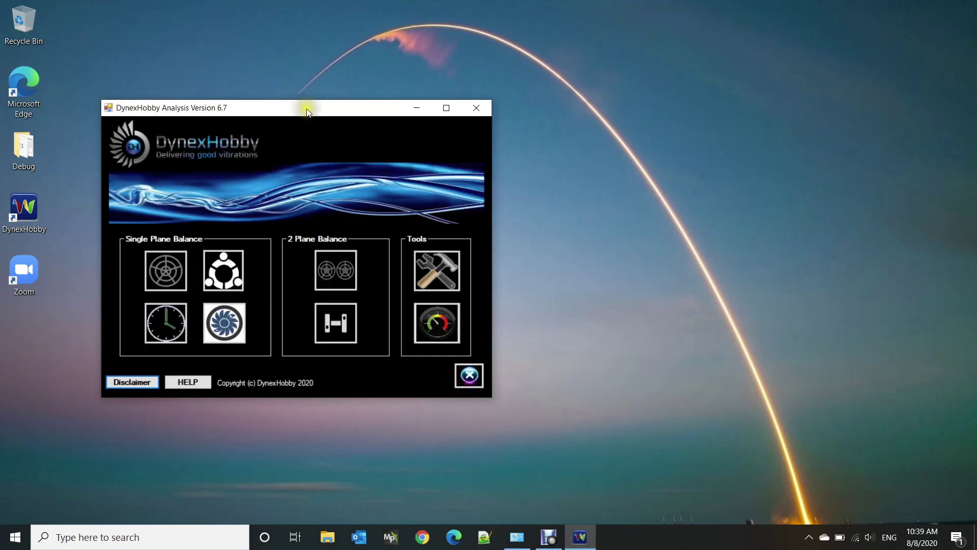
drag(307, 110, 246, 30)
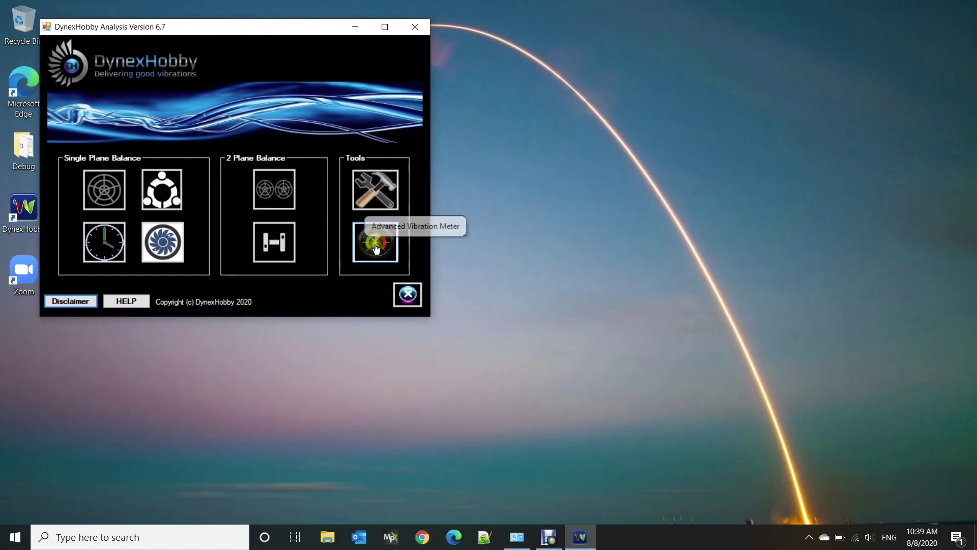
click(376, 249)
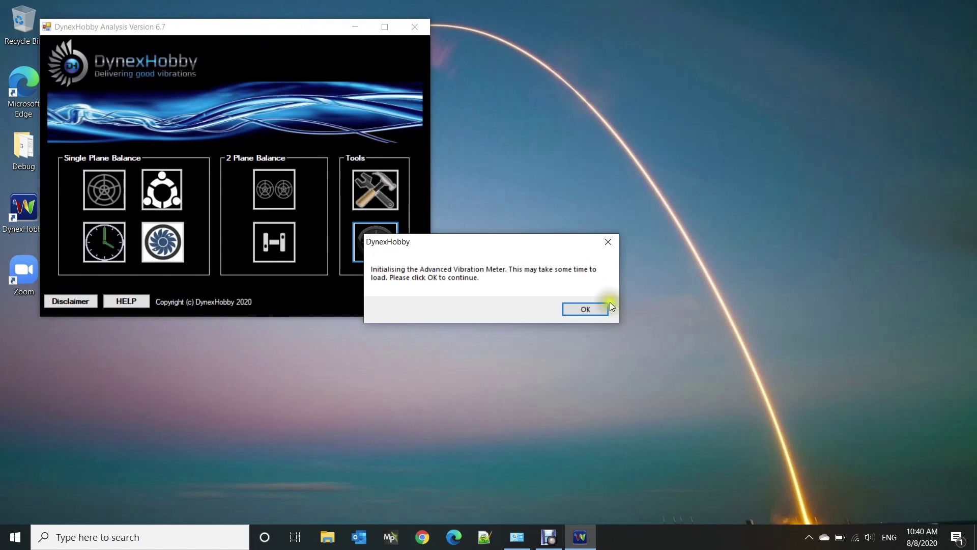
click(607, 306)
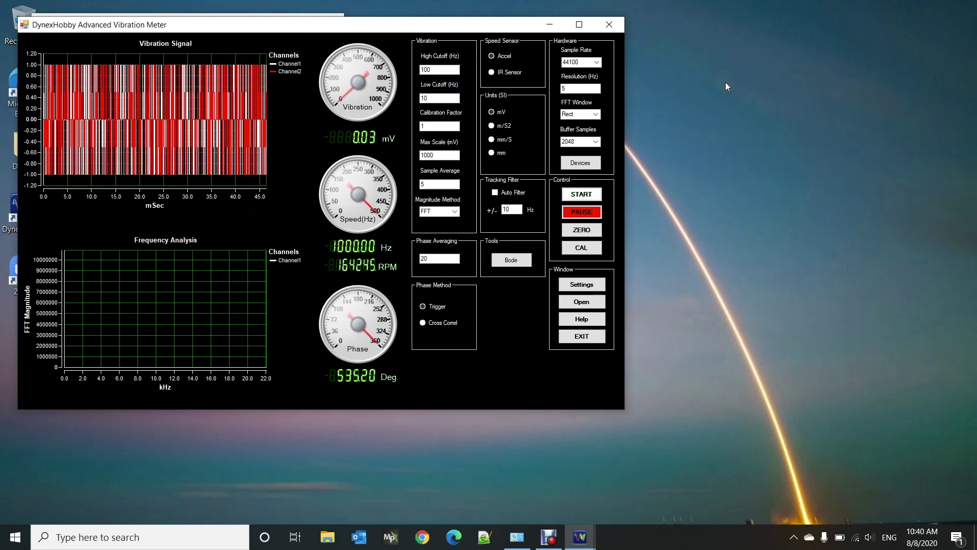
Start the vibration measurement with a sample rate of 11025 and Microphone (USB Audio System) as the input device.
click(597, 62)
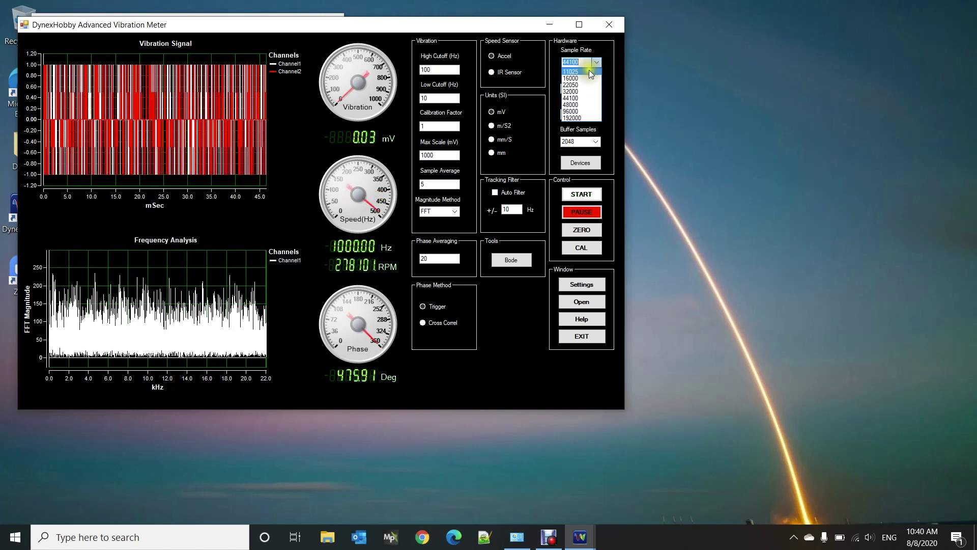
click(588, 72)
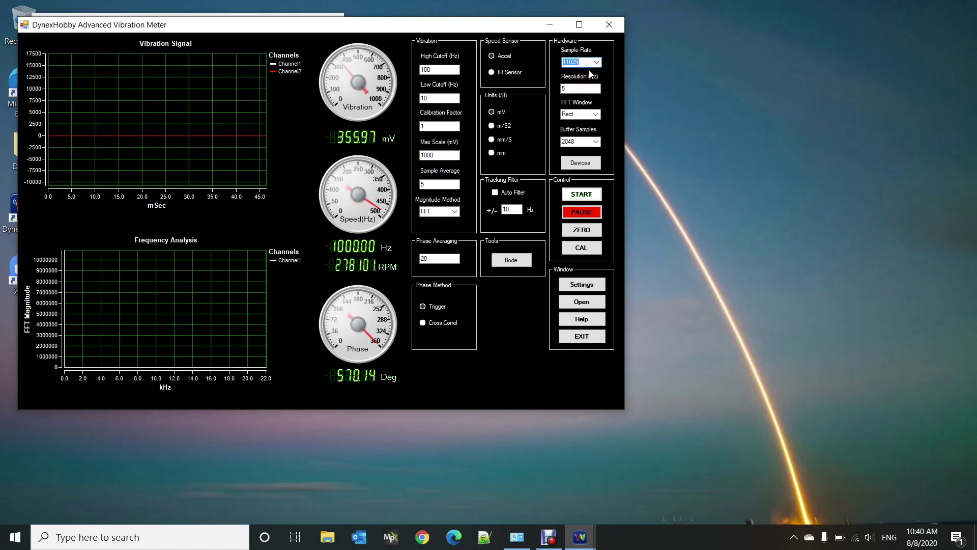
click(587, 165)
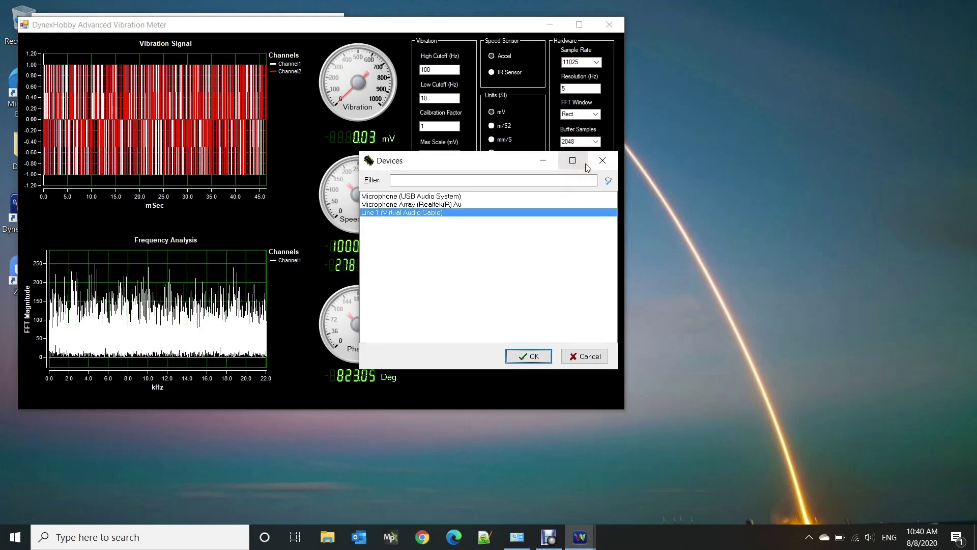
click(429, 196)
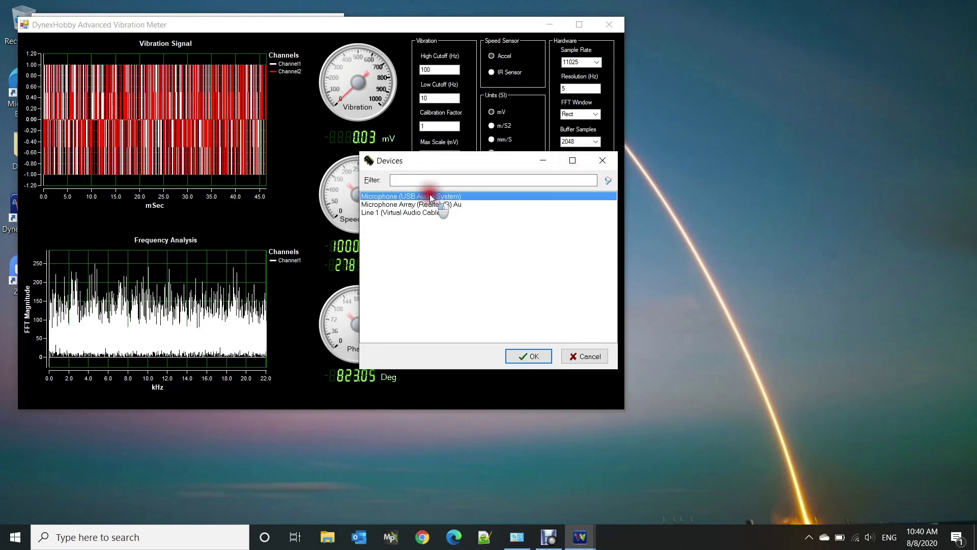
click(530, 355)
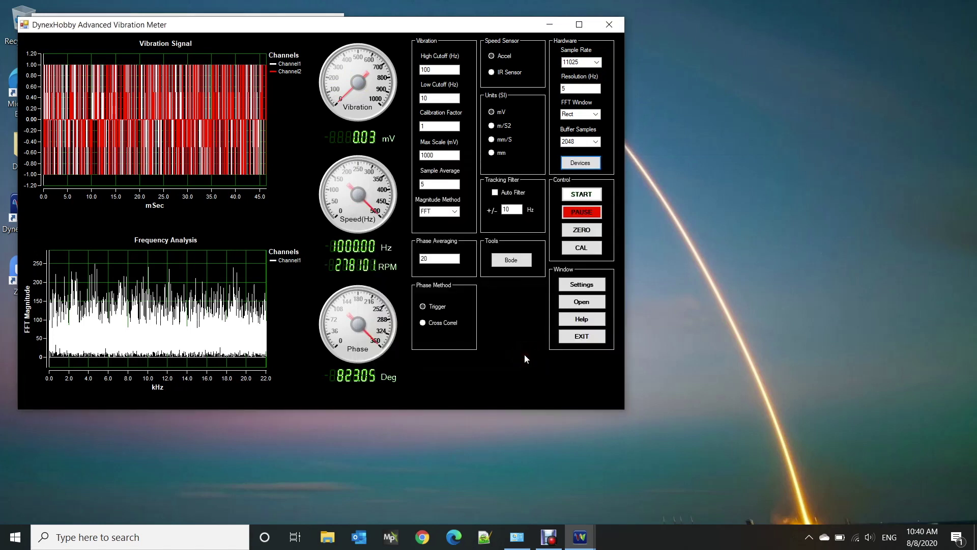
click(595, 195)
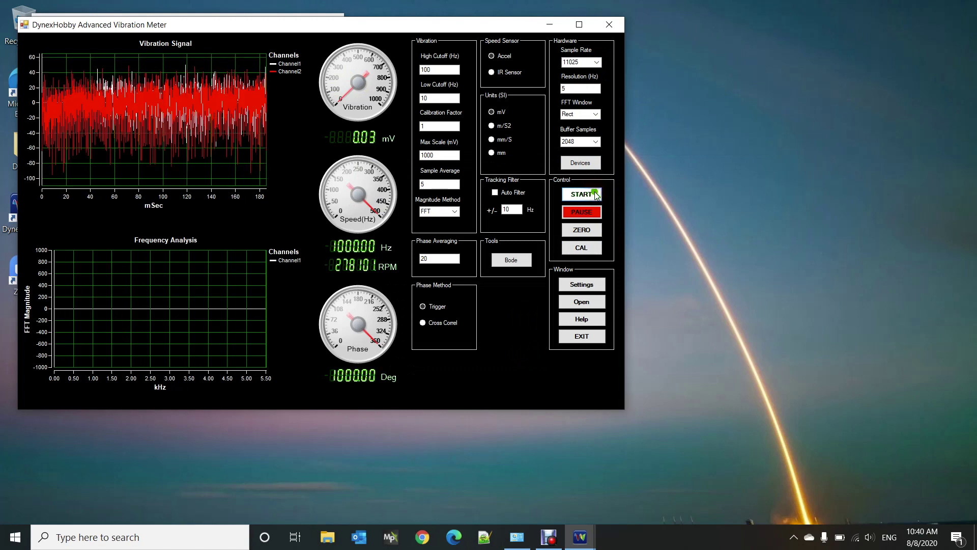
Rescale the Frequency Analysis chart to a 0 to 1.20 kHz range and pause it to examine the highest peak.
mouse_move(67, 304)
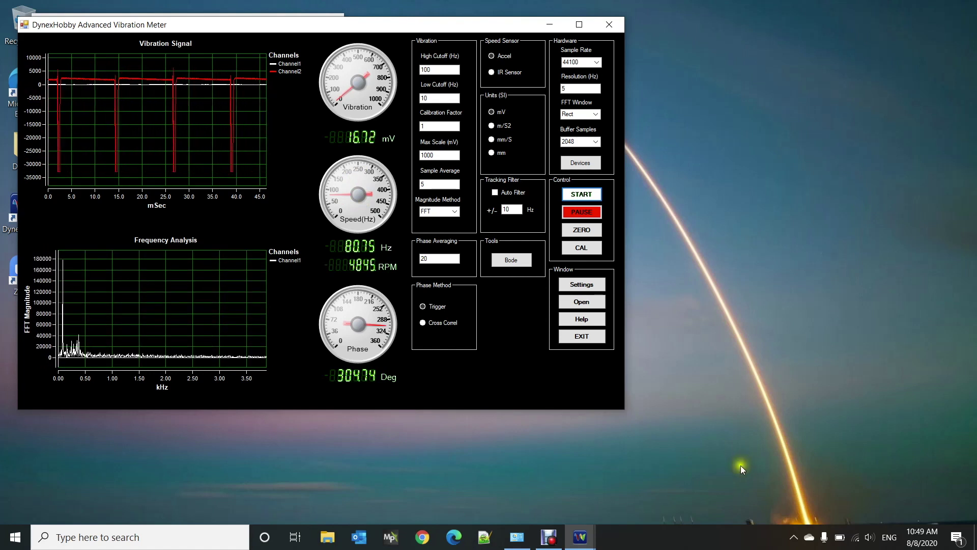
mouse_move(194, 276)
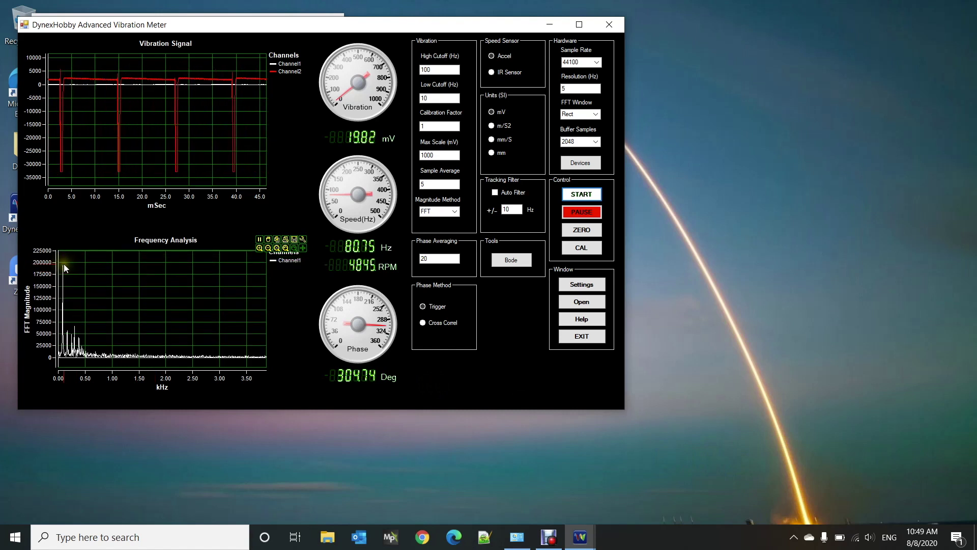
drag(64, 264, 15, 369)
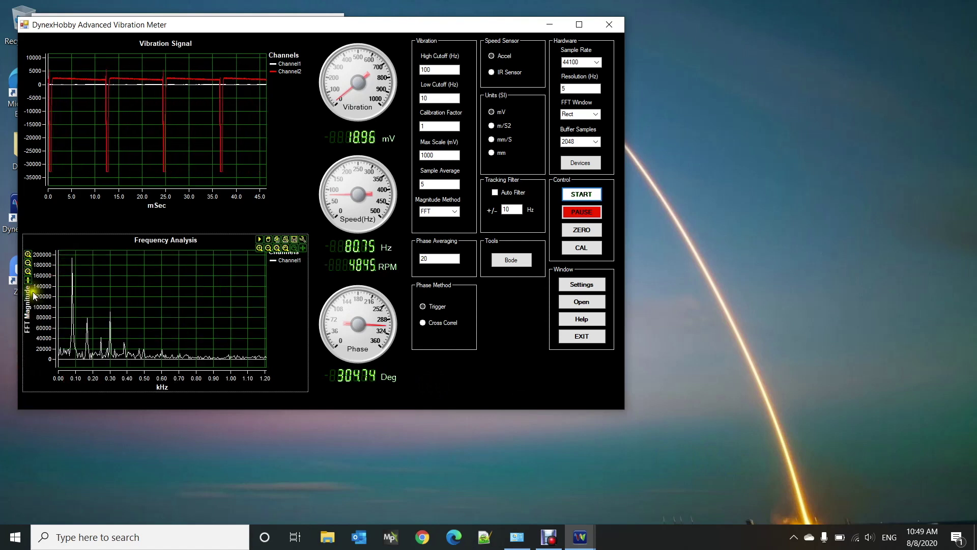
click(28, 271)
click(62, 268)
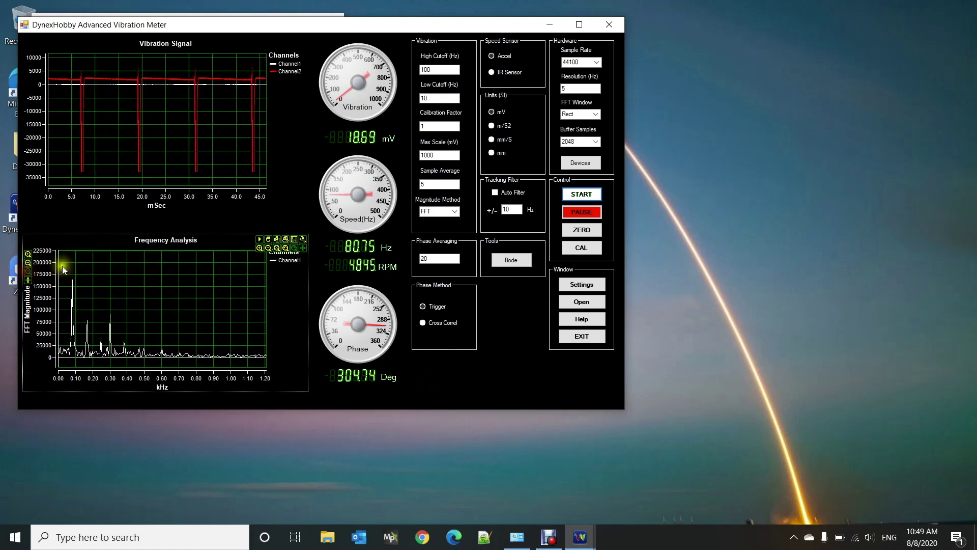
click(260, 238)
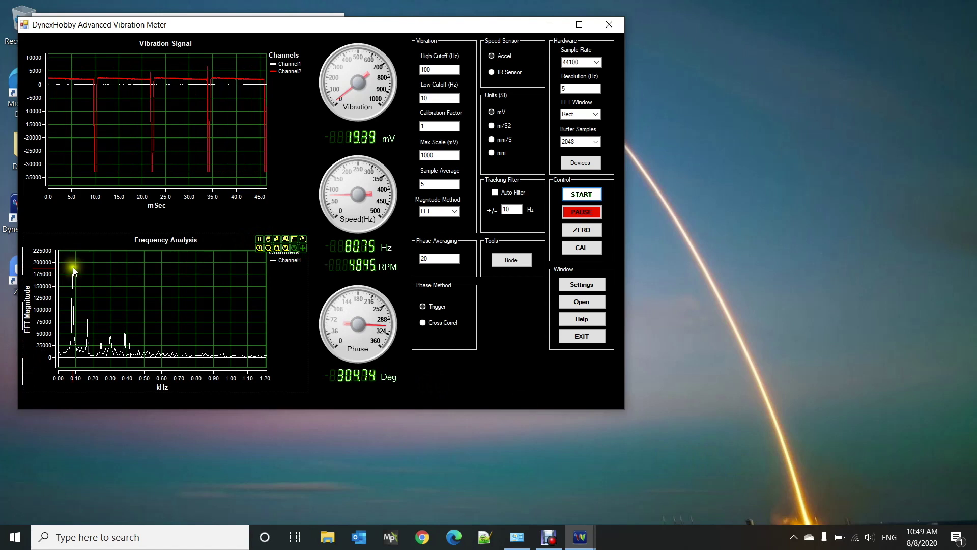
click(259, 238)
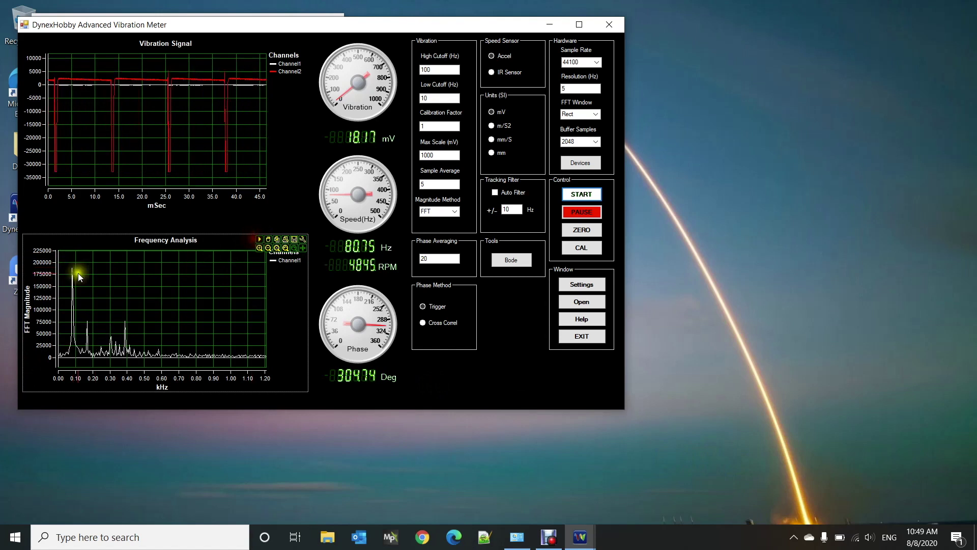
mouse_move(71, 267)
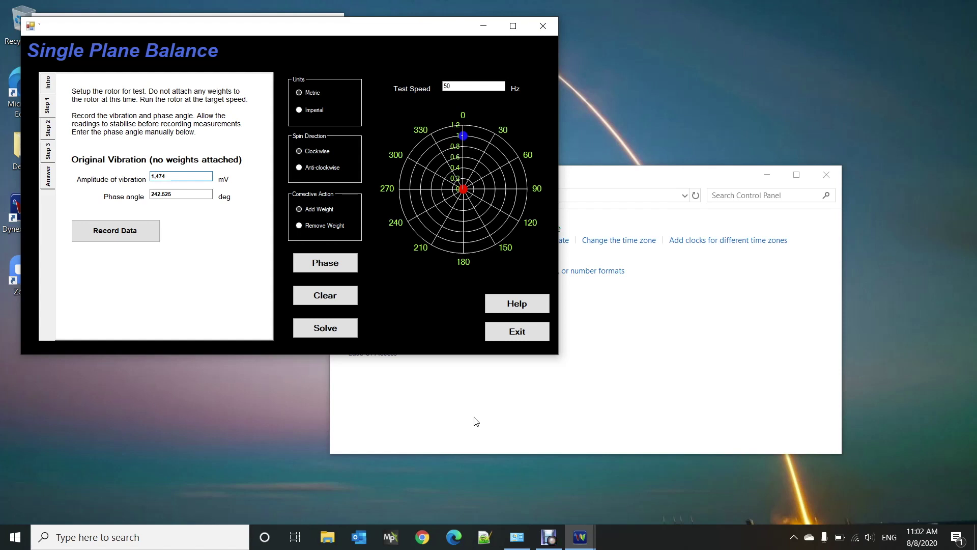
Correct the original vibration amplitude to 1.474 mV, using a decimal point instead of a comma.
key(BackSpace)
Switch to the Control Panel's Clock and Region window and open the additional number format settings for the region.
click(600, 178)
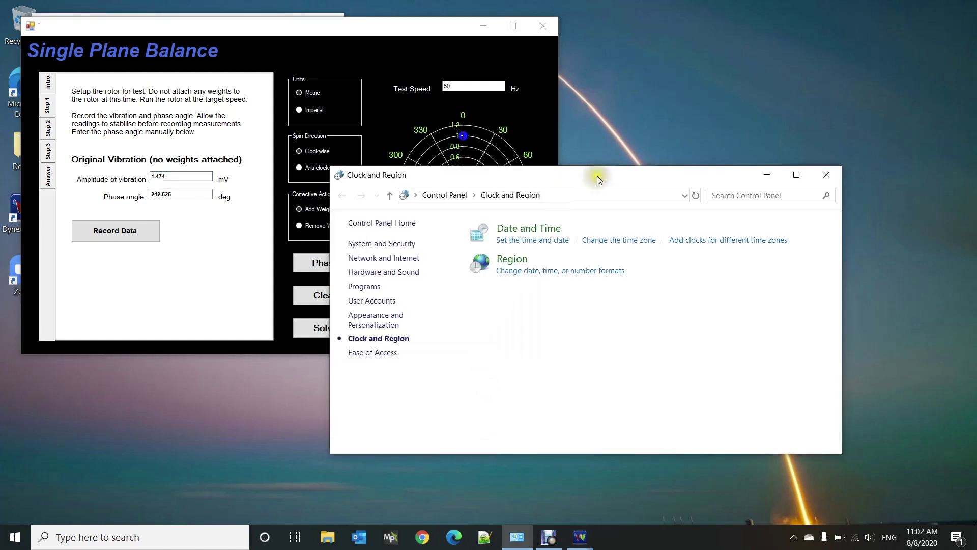
drag(597, 176, 585, 103)
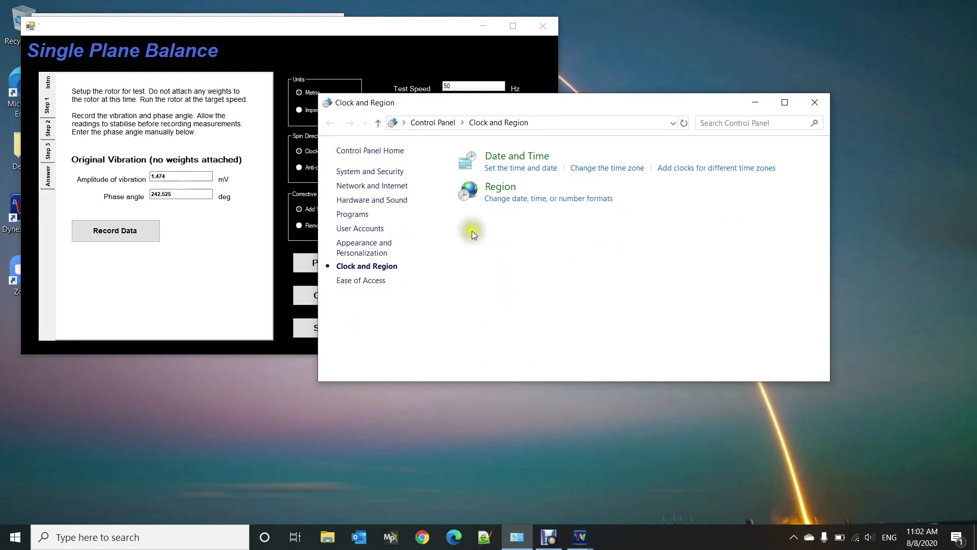
click(514, 203)
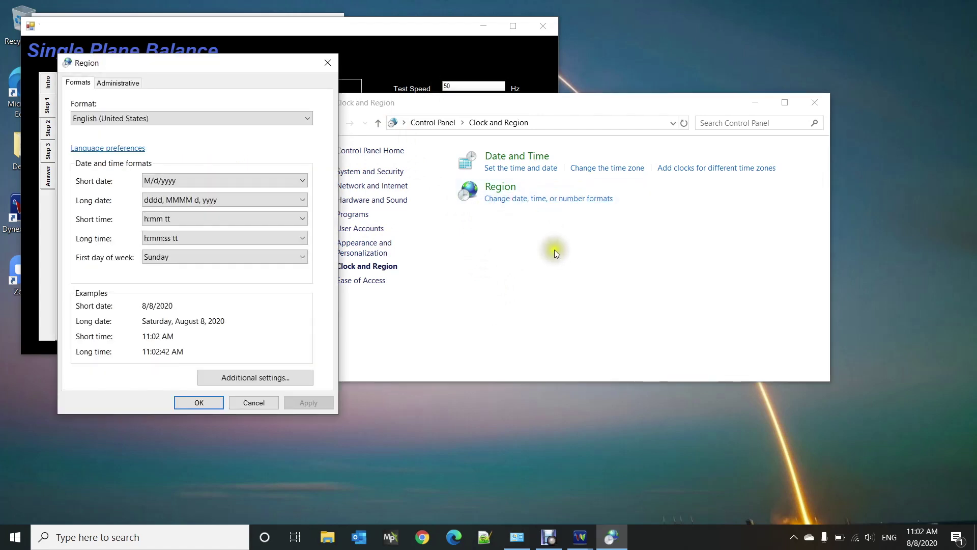
click(272, 375)
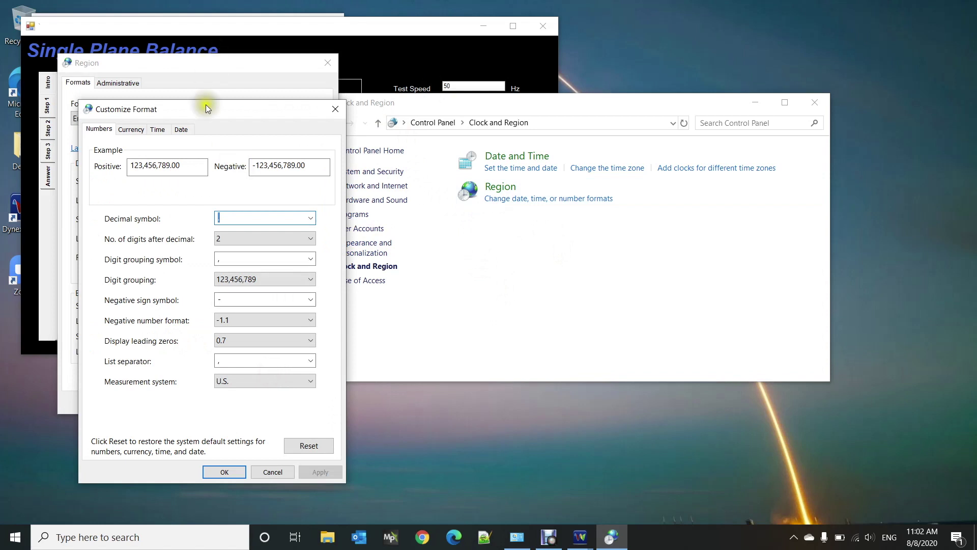
drag(208, 112, 398, 101)
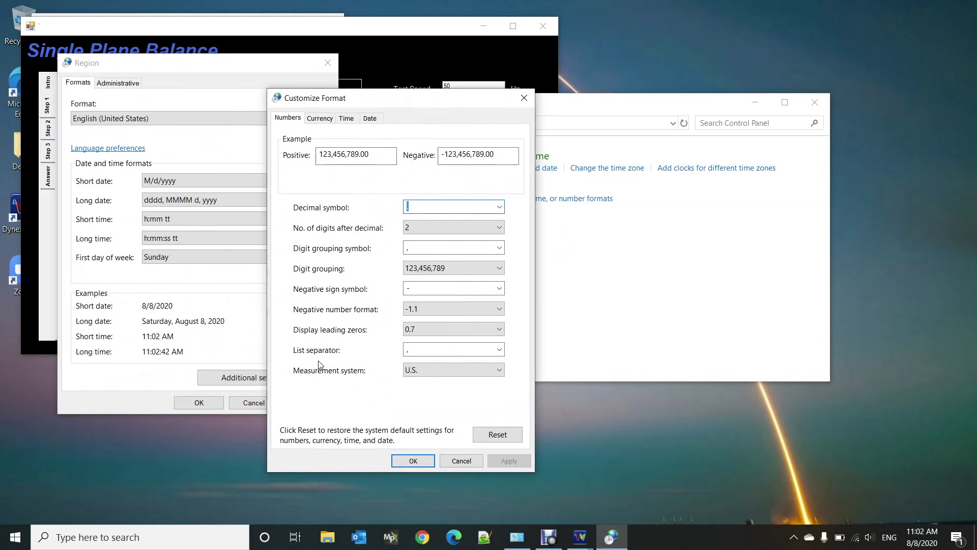
Set the measurement system to U.S. and the decimal symbol to a point (.) in the number format.
click(429, 375)
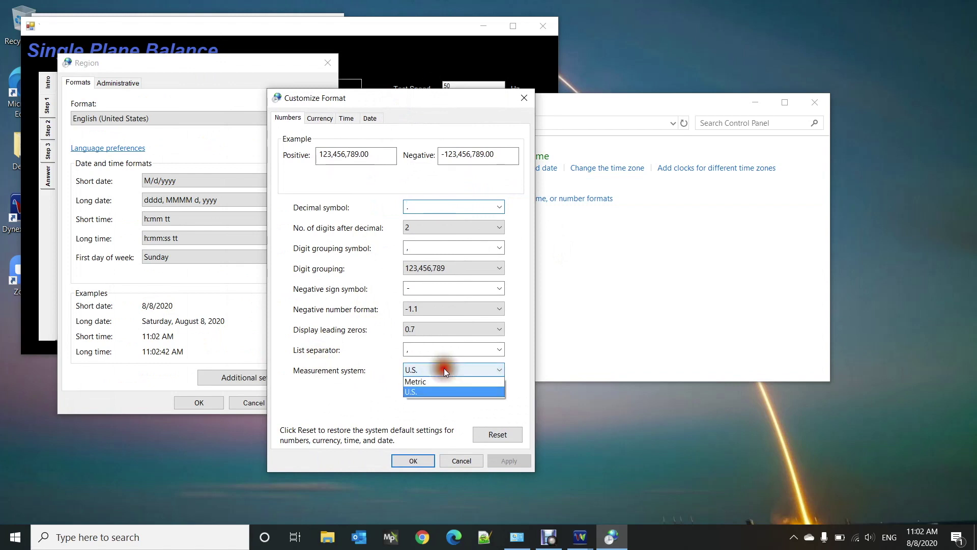
click(431, 392)
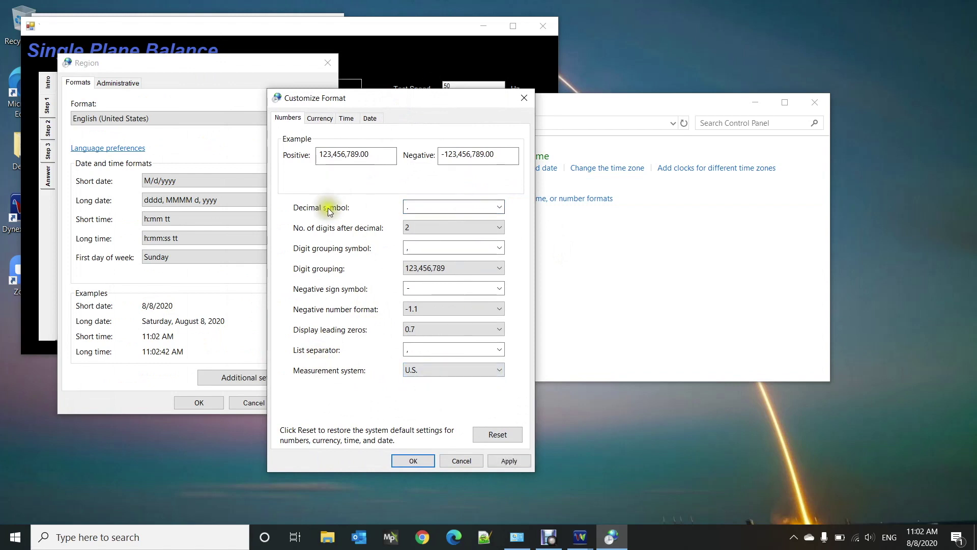
click(409, 206)
key(BackSpace)
text(.)
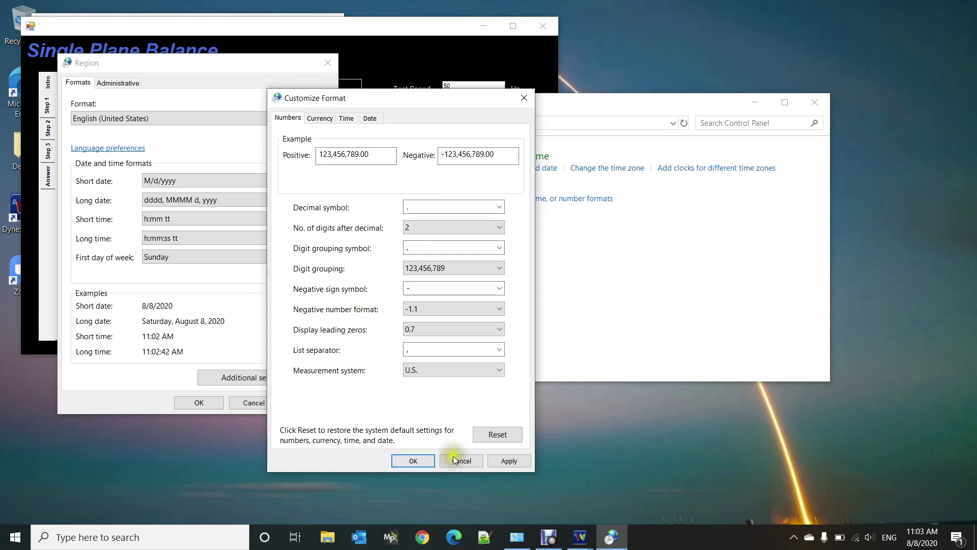
Apply the customized number format, accept the Region settings, and minimize the Control Panel to return to Single Plane Balance.
click(508, 457)
click(409, 460)
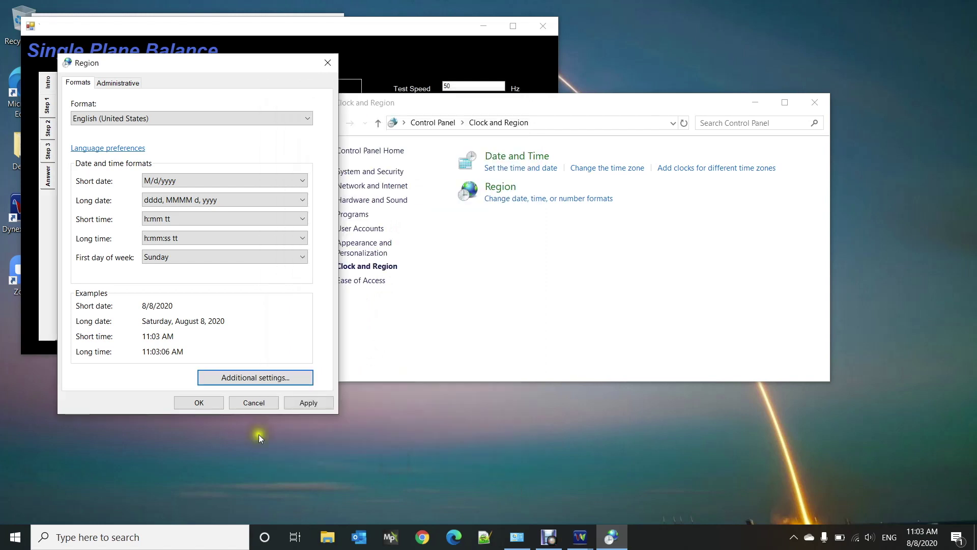
click(199, 403)
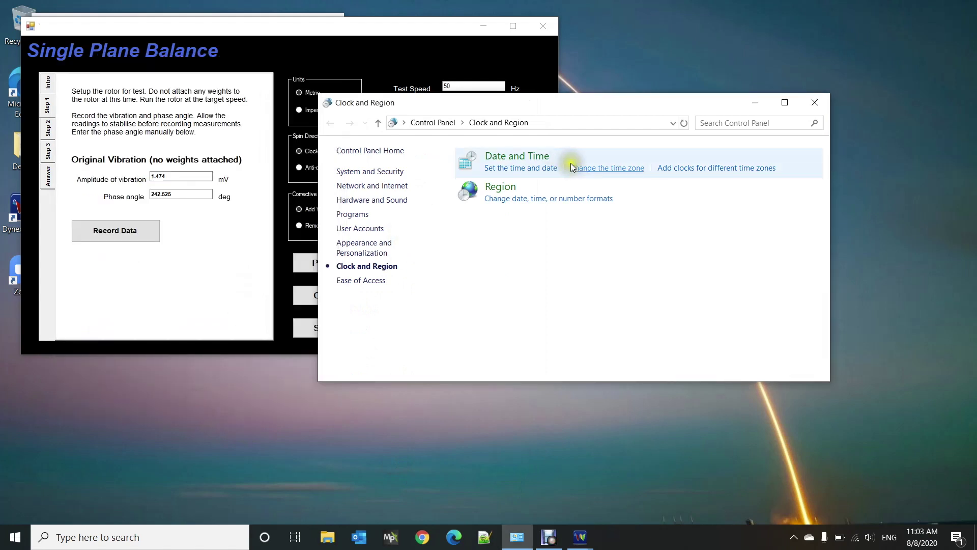
click(755, 104)
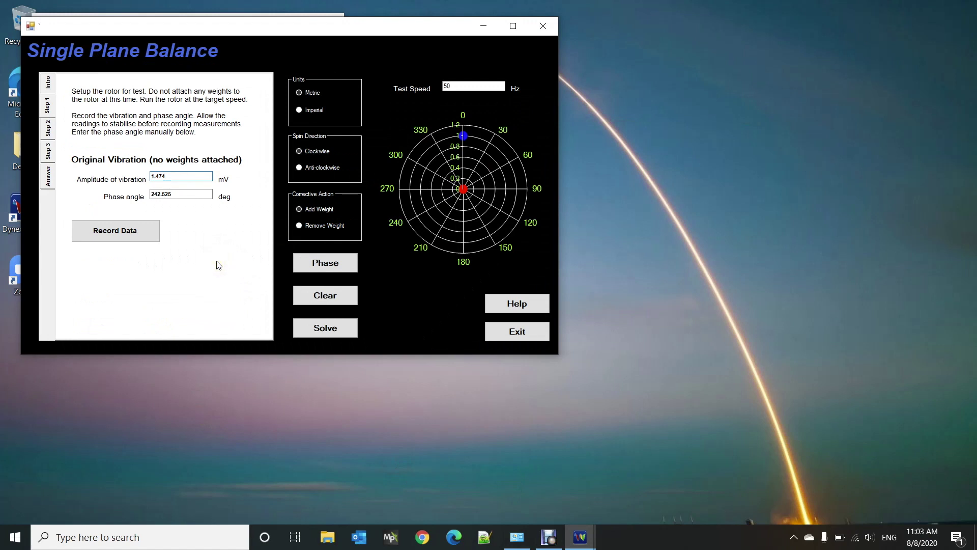
click(151, 199)
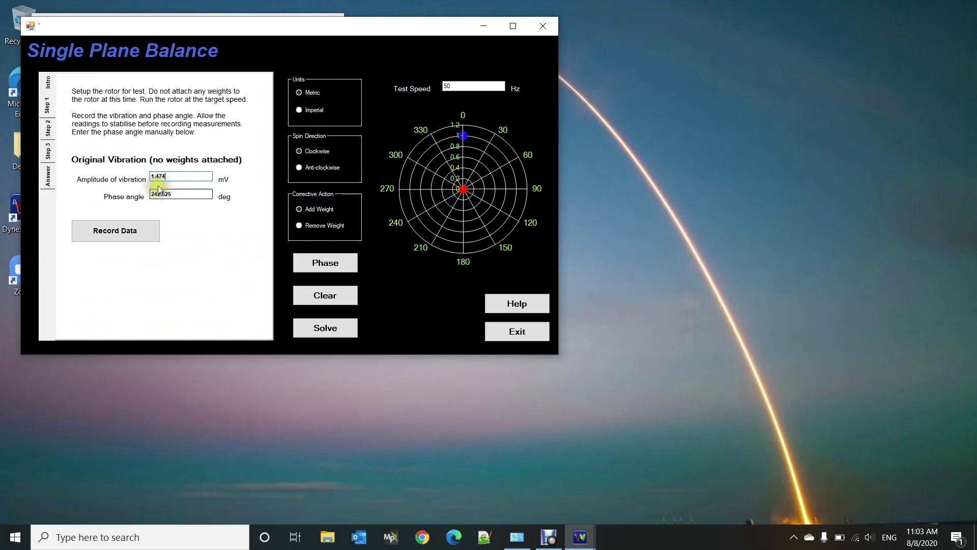
click(159, 176)
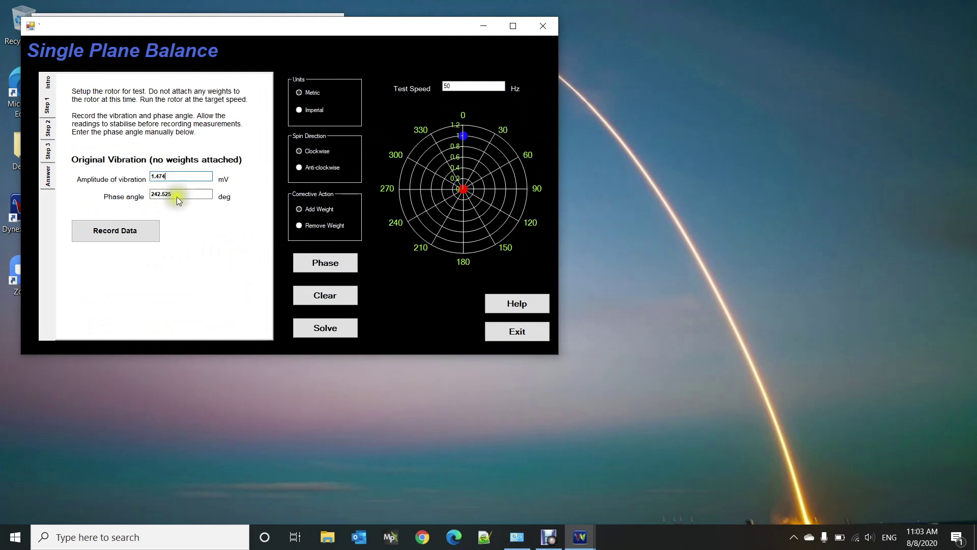